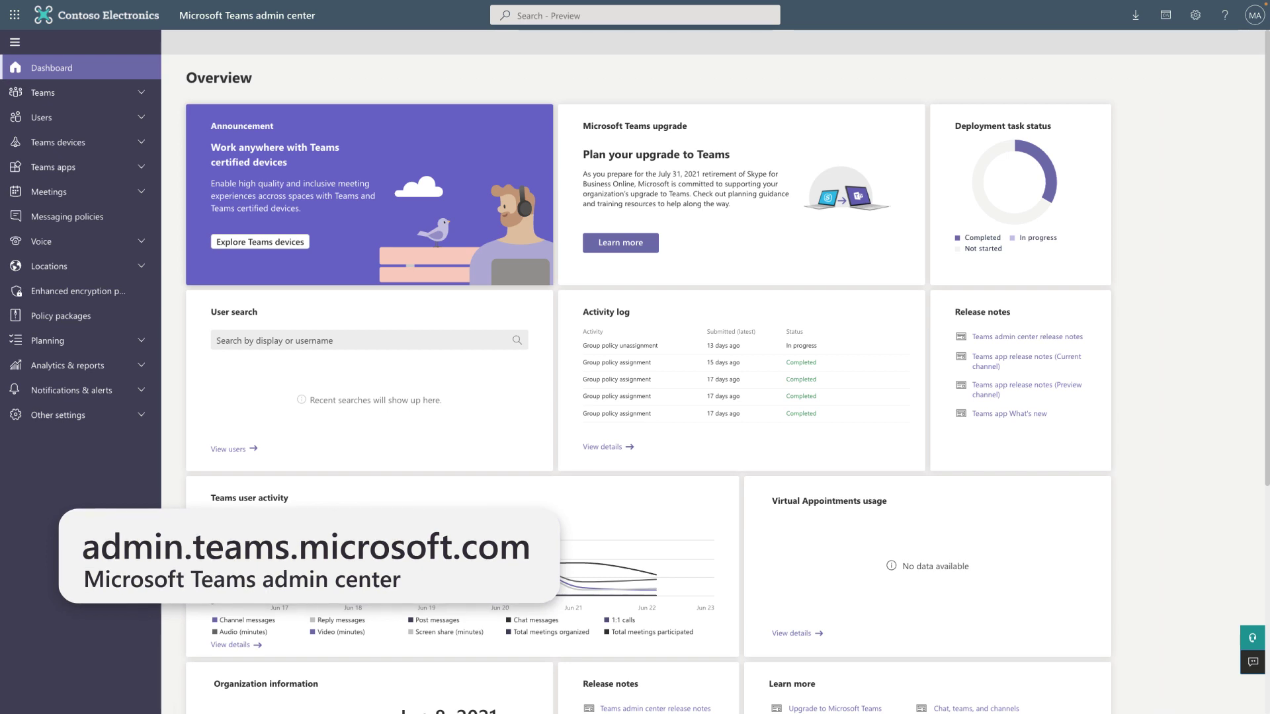
Go to Manage teams under Teams, showing 17 teams, and start a new team
left_click(71, 96)
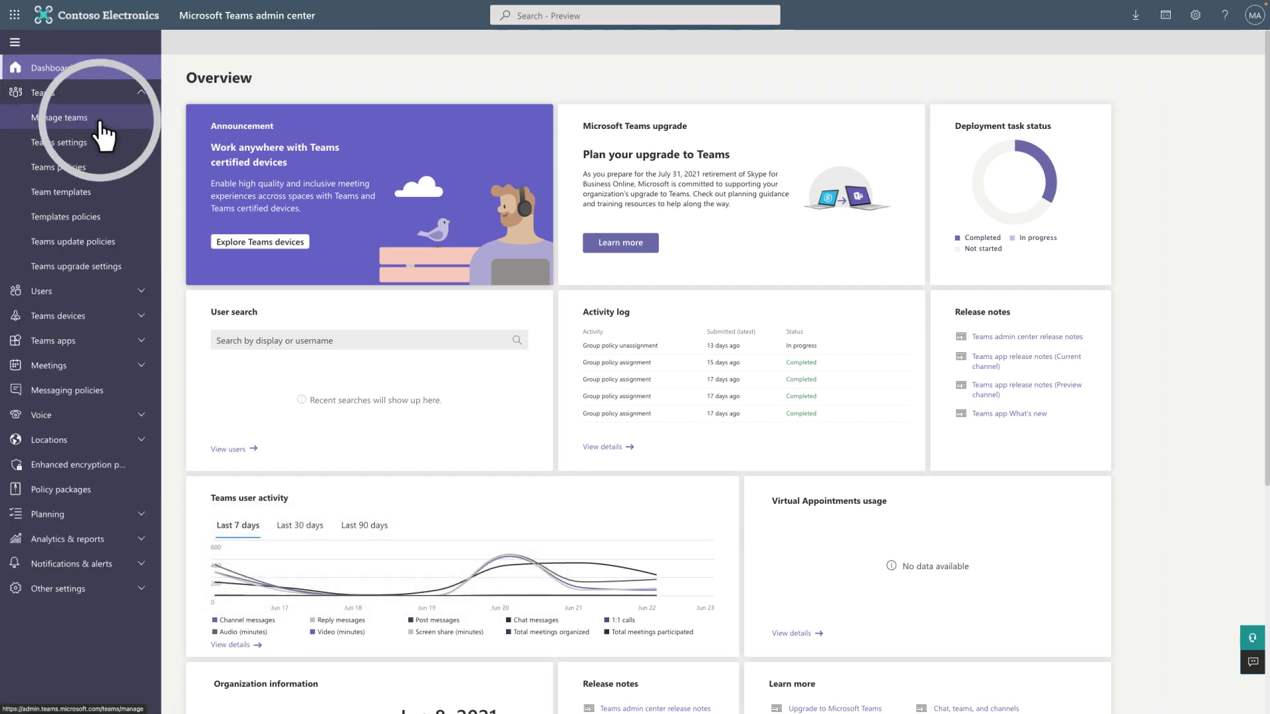
left_click(59, 117)
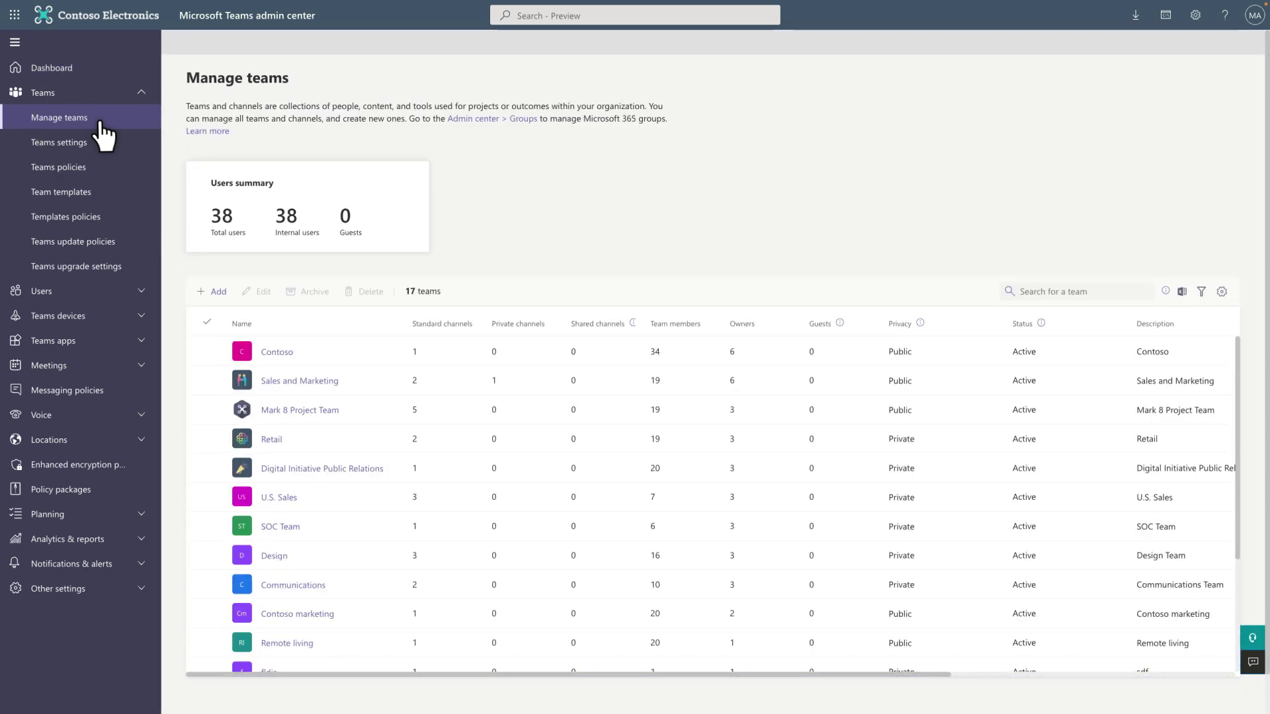
left_click(218, 292)
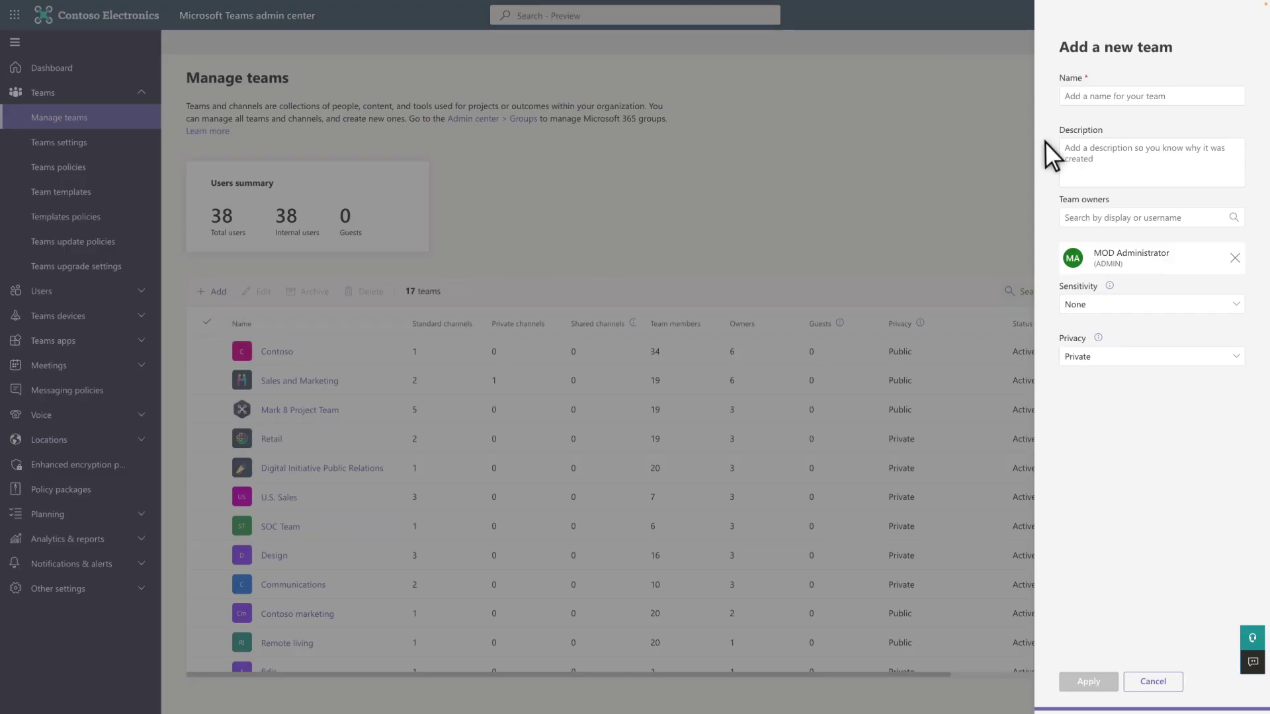
Create the private team 'Marketing Team', described as 'Marketing Team', owned by Adele Vance
left_click(1185, 99)
type("Marketing Team")
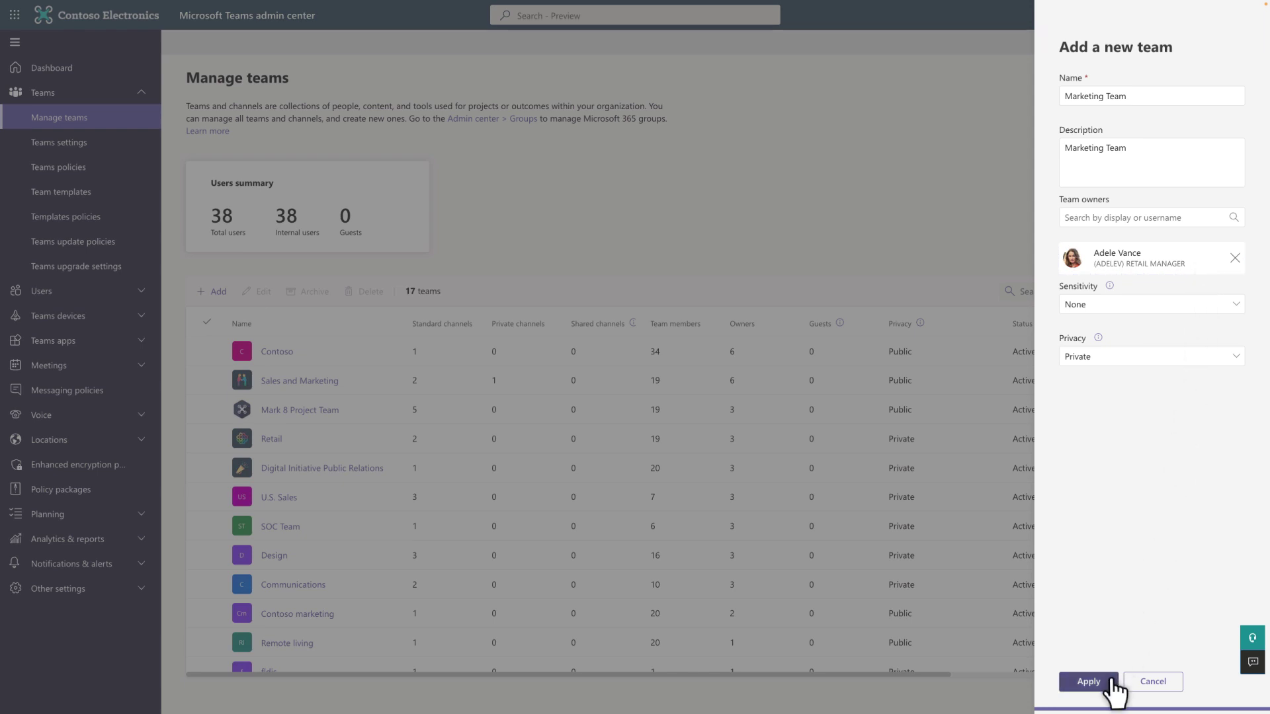
left_click(1089, 682)
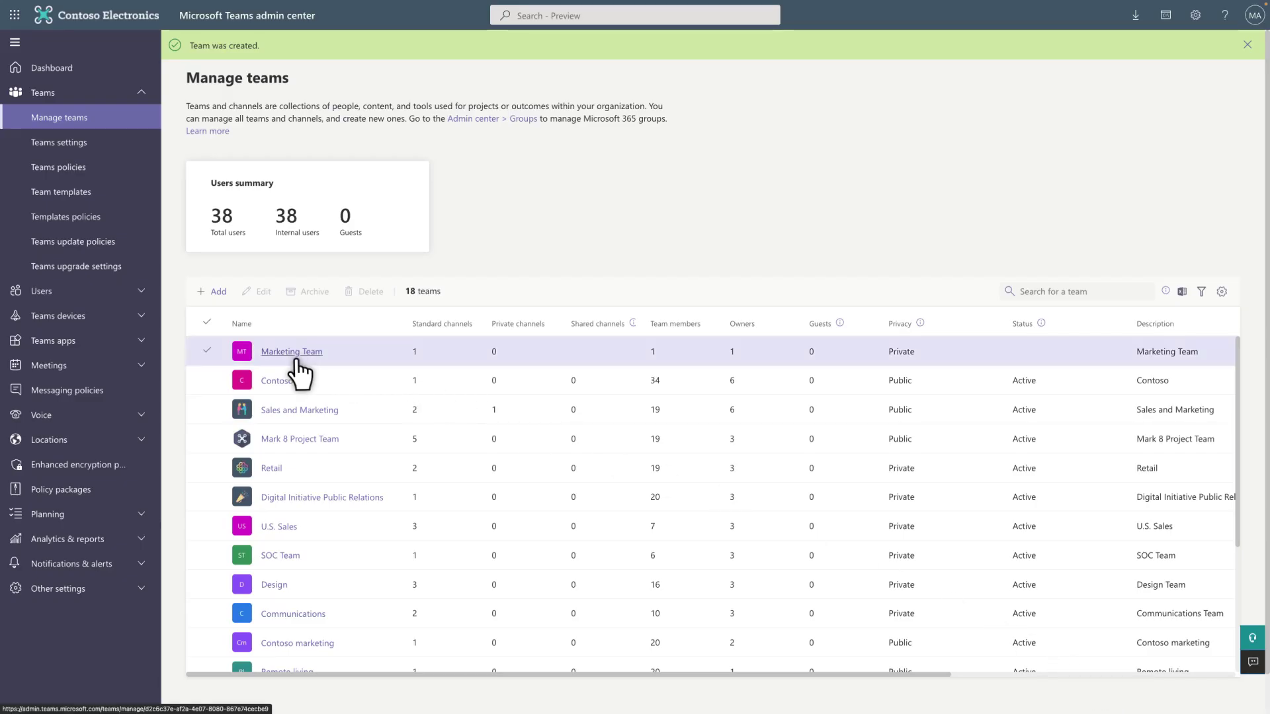
Add Debra Berger, Allan Deyoung, Nester Wilke and Pradeep Gupta as Marketing Team members
left_click(293, 352)
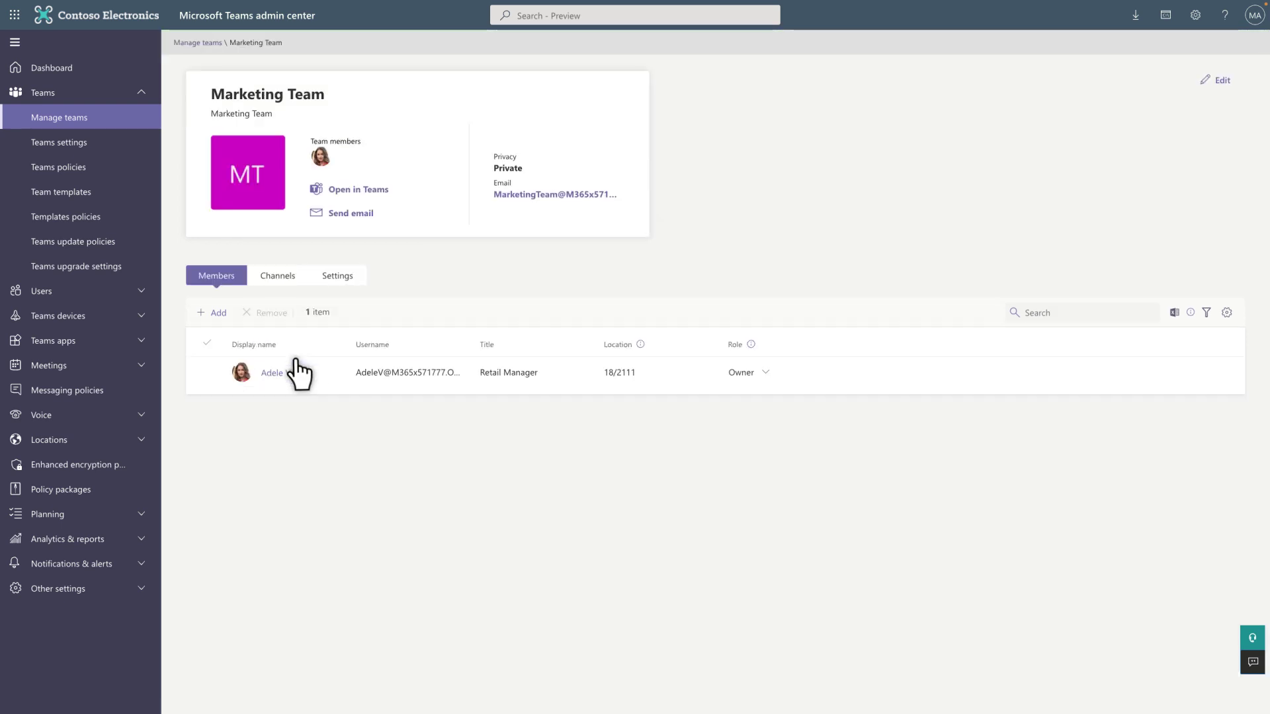
left_click(216, 313)
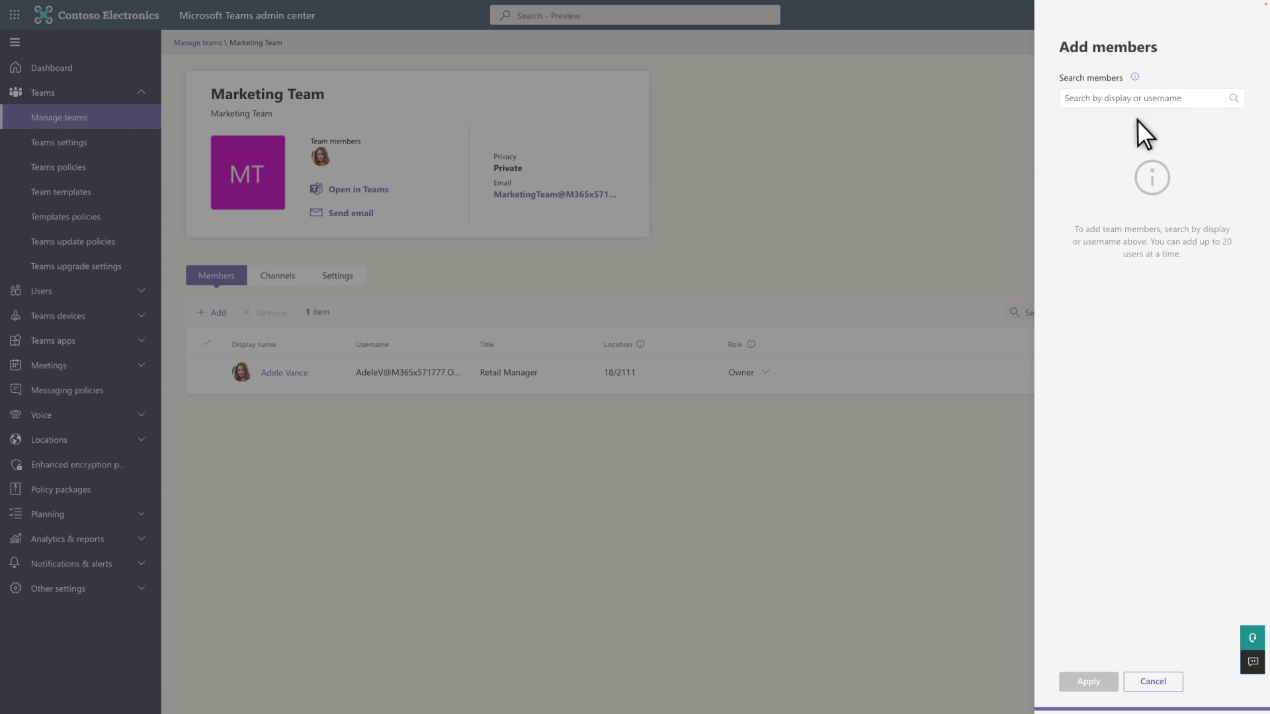
left_click(1182, 101)
type("deb")
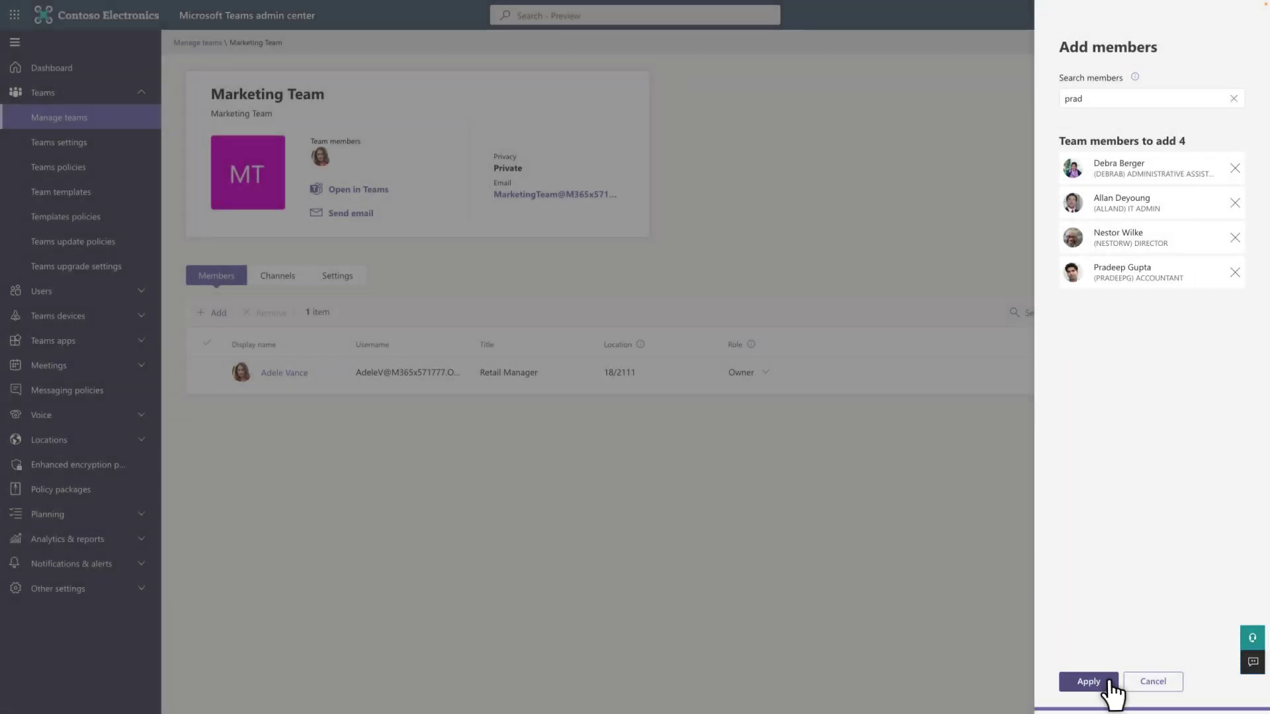
left_click(1092, 682)
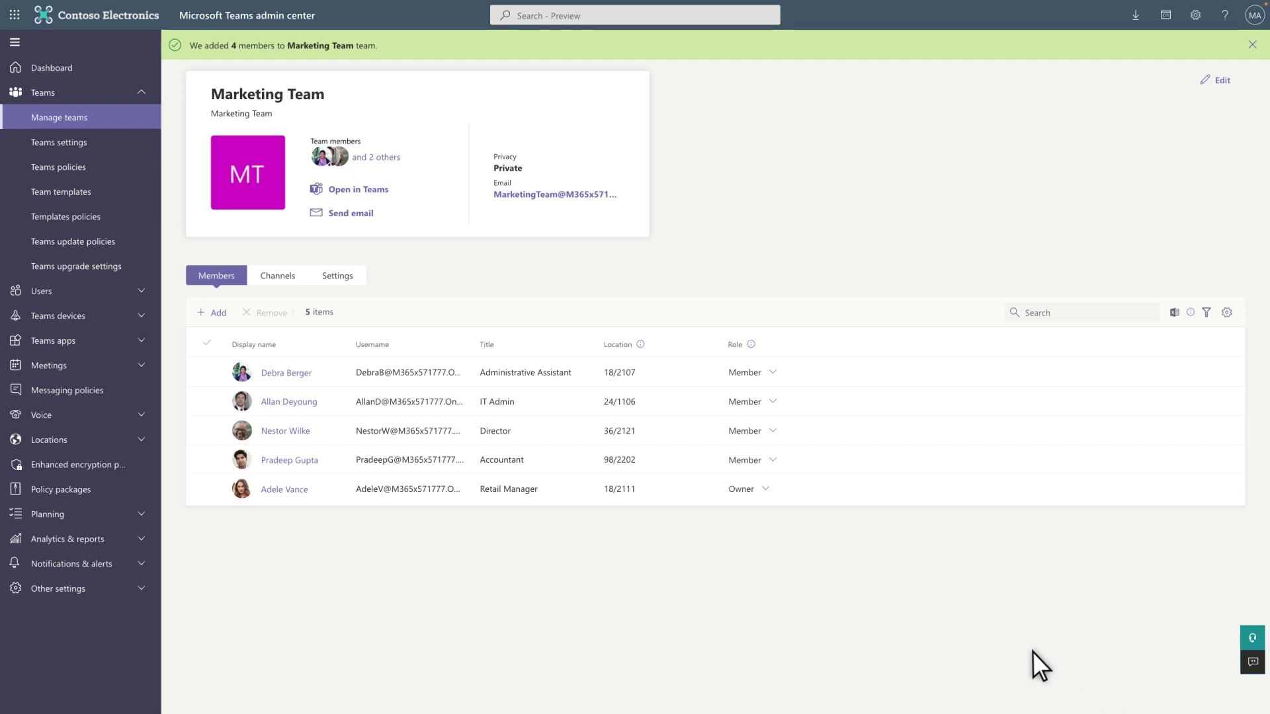
Start a Marketing Team channel named 'Social media planning' with a private-channel description
left_click(287, 276)
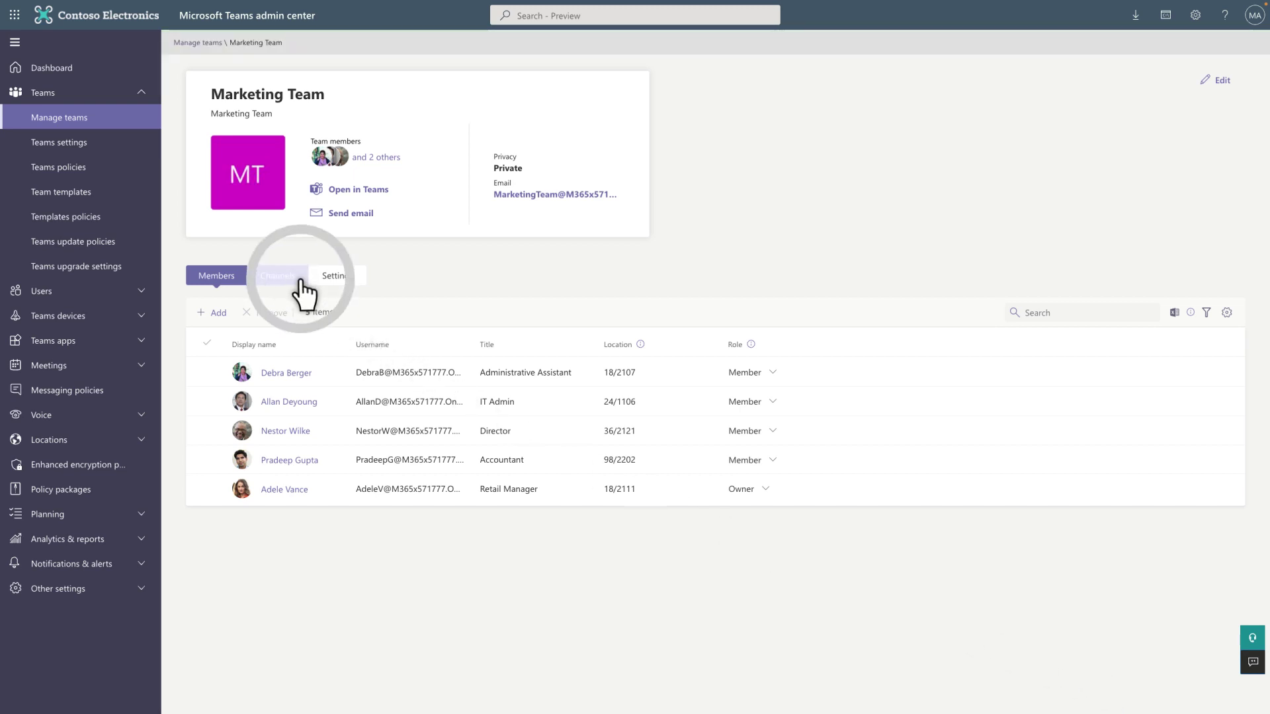
left_click(216, 313)
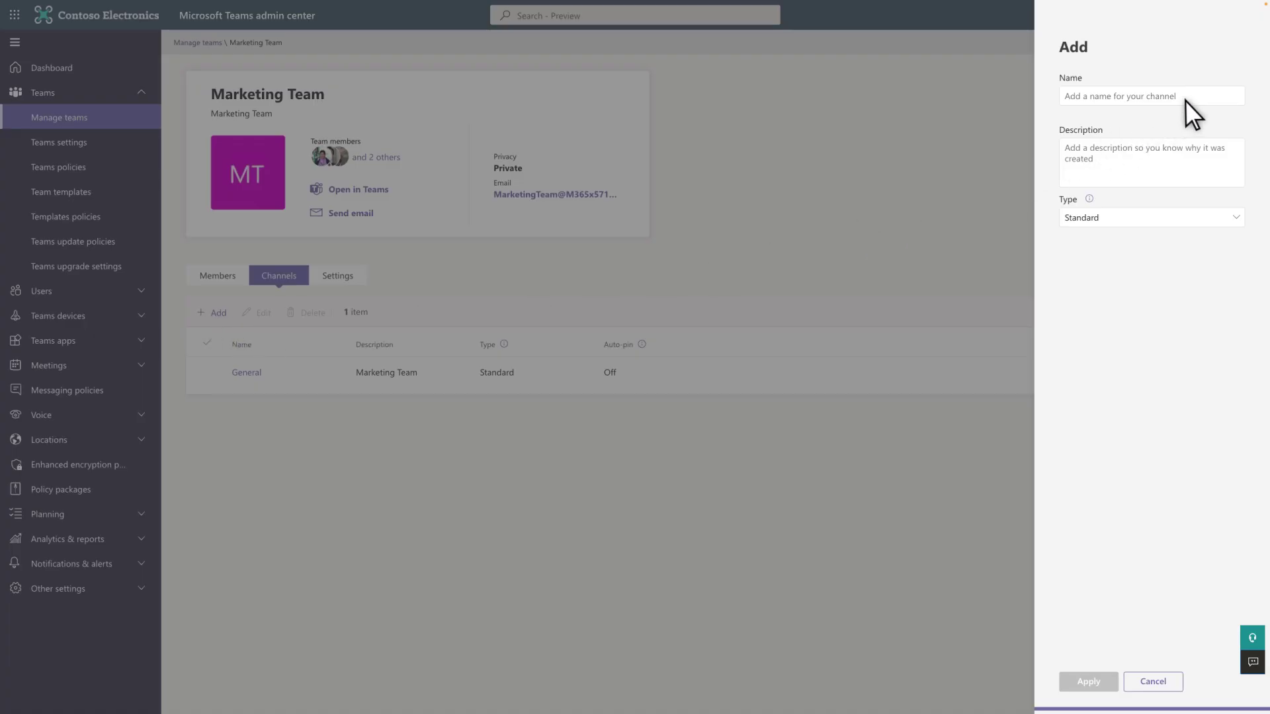
left_click(1186, 101)
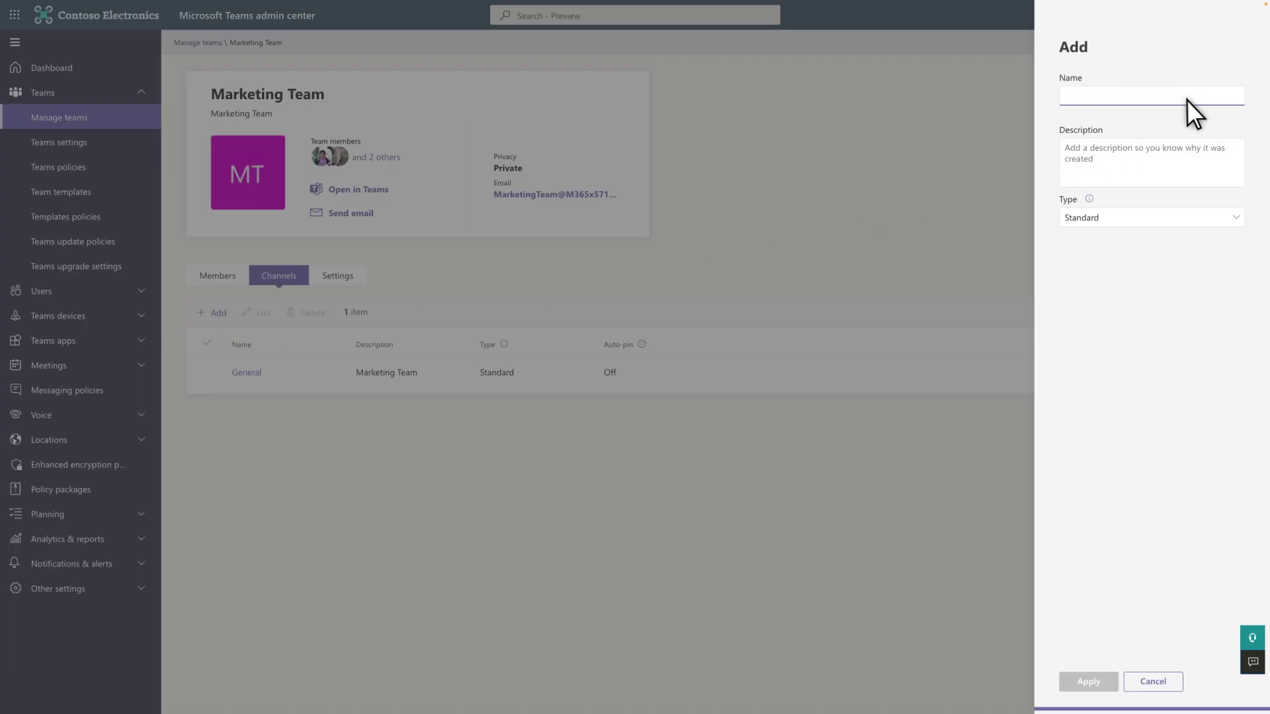
type("Social media planning")
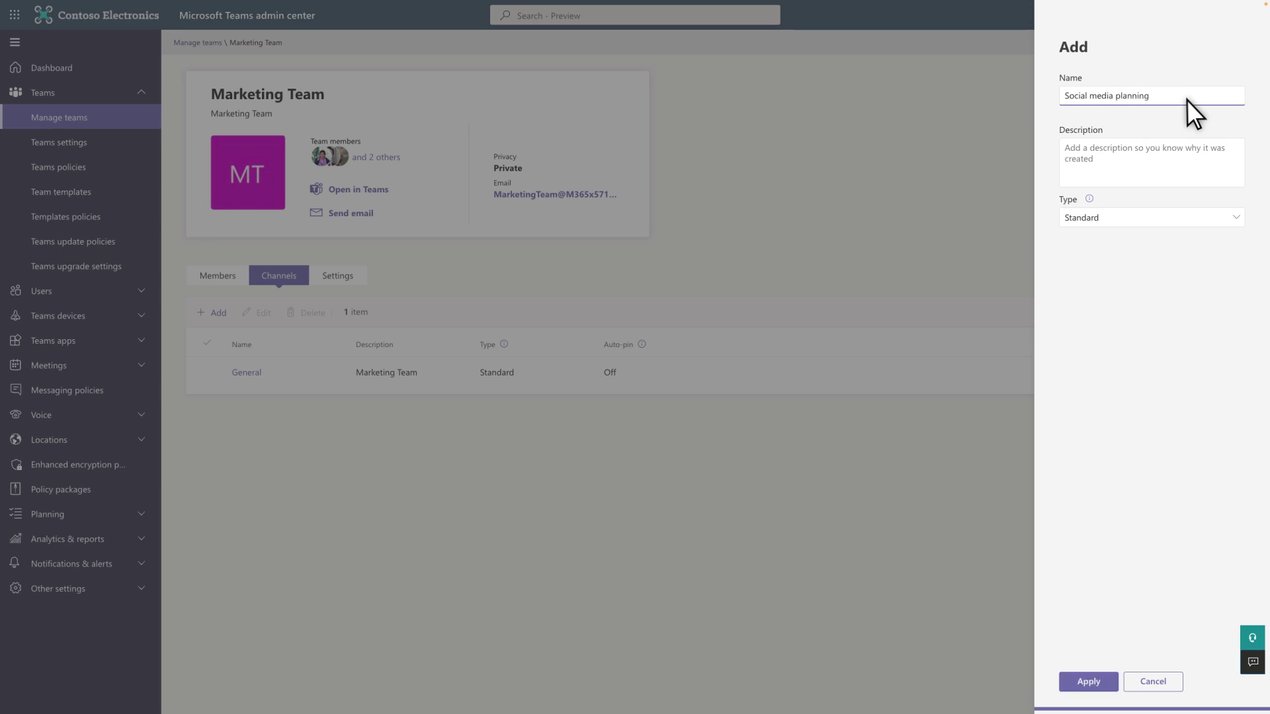
left_click(1238, 178)
type("P")
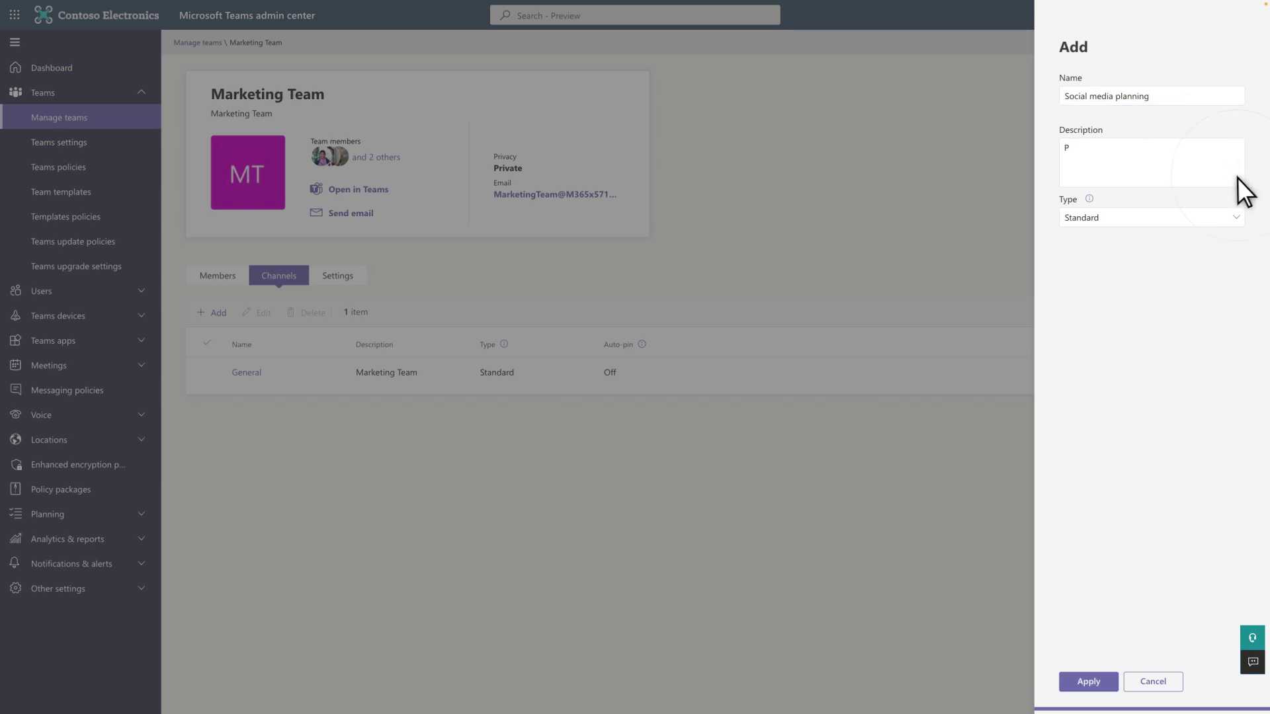
type("rivate channel for social media planning")
left_click(1226, 220)
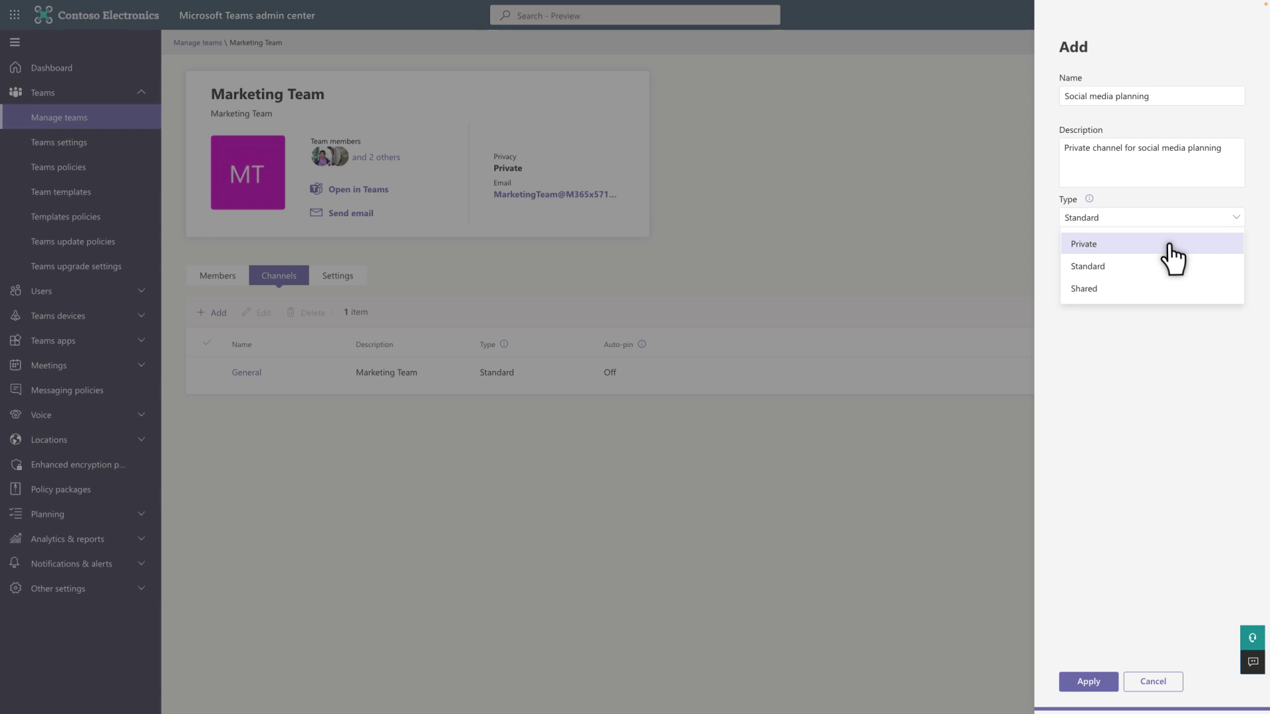
Create 'Social media planning' as a private channel with Adele Vance as channel owner
left_click(1173, 246)
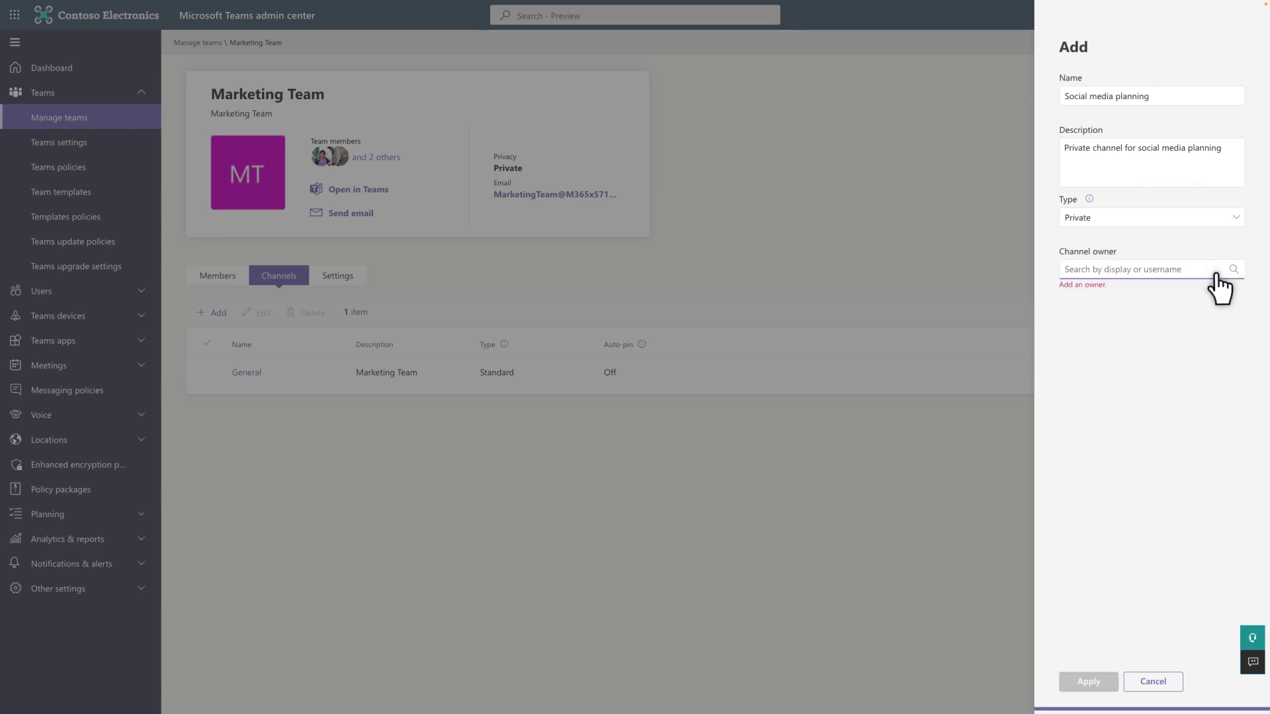
left_click(1219, 279)
type("adele")
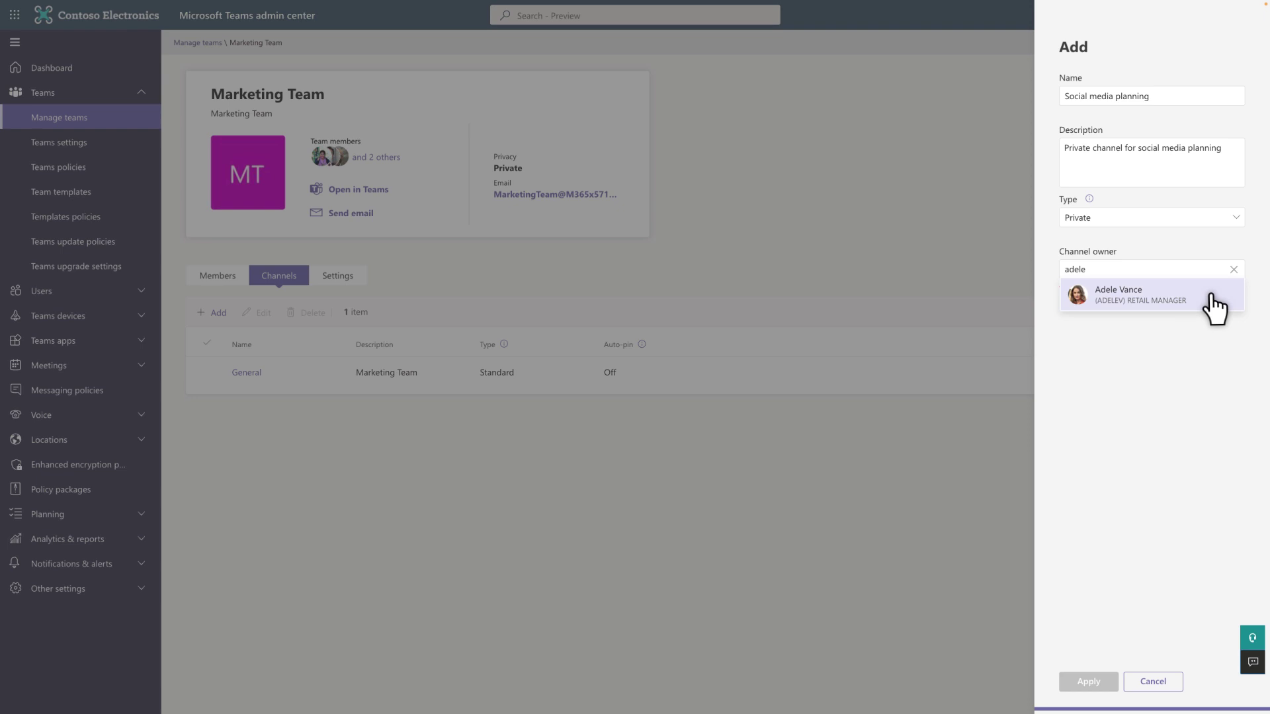
left_click(1215, 298)
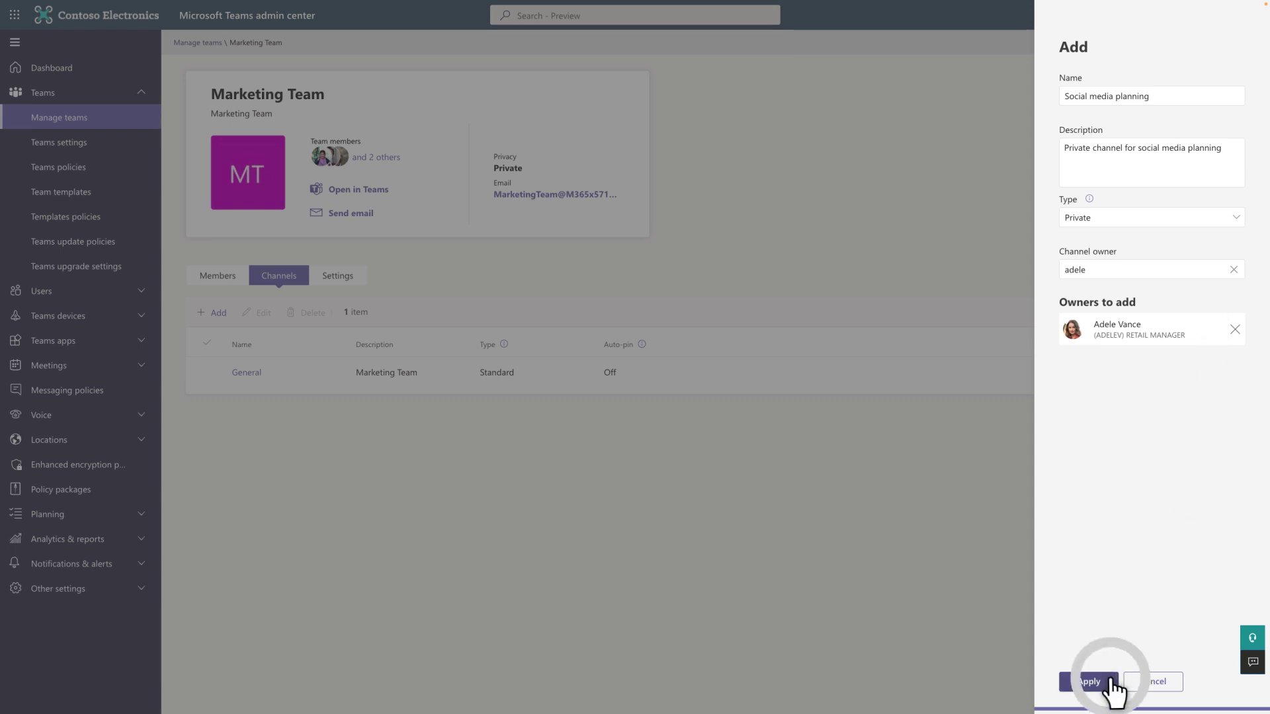
left_click(1088, 682)
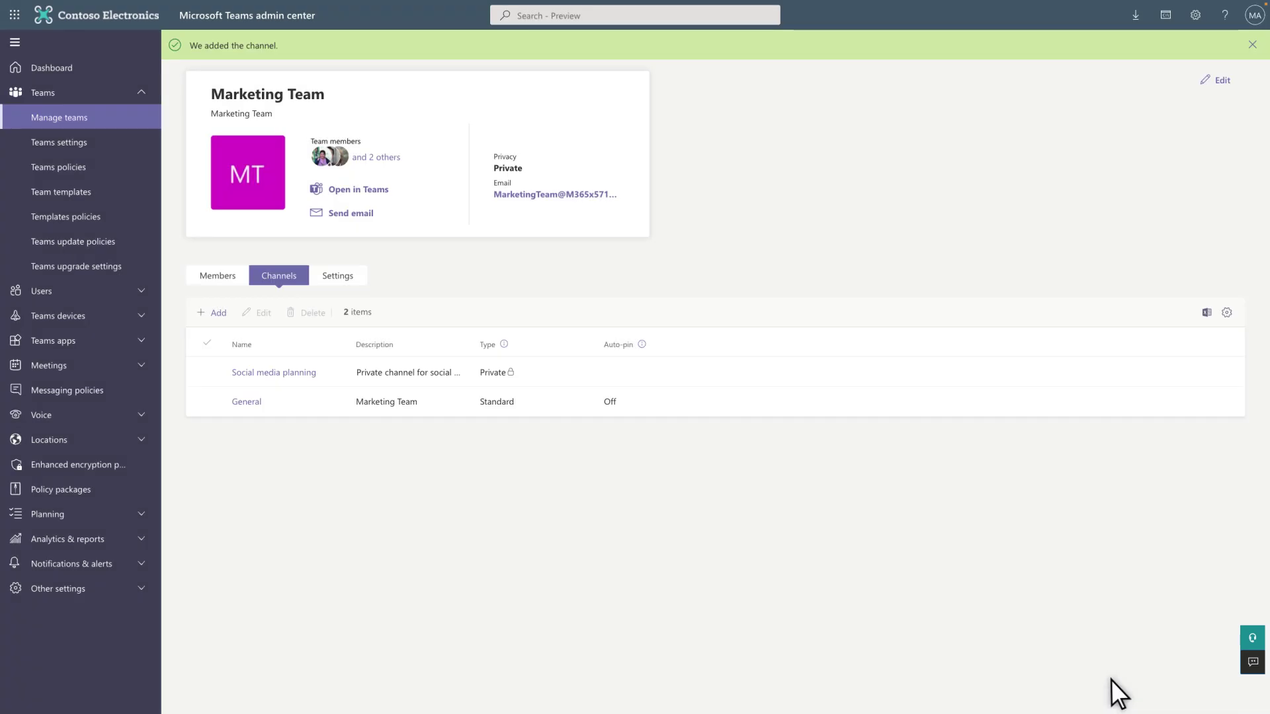